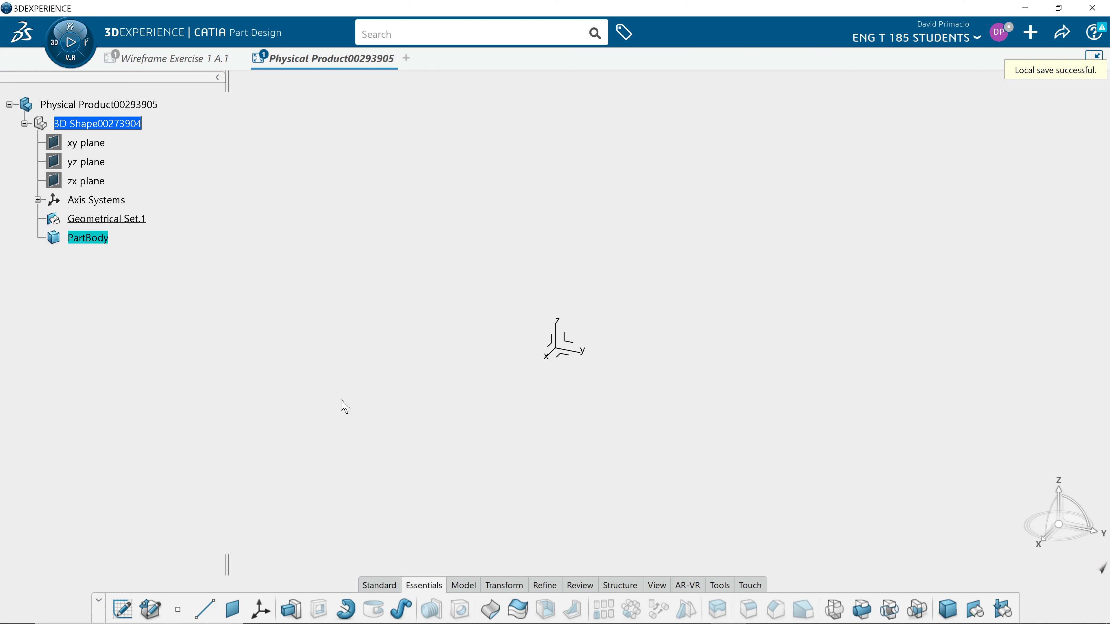
Step: Create a point by coordinates at X 5 in, Y 5 in, Z 3 in and expand it in the tree
left_click(180, 612)
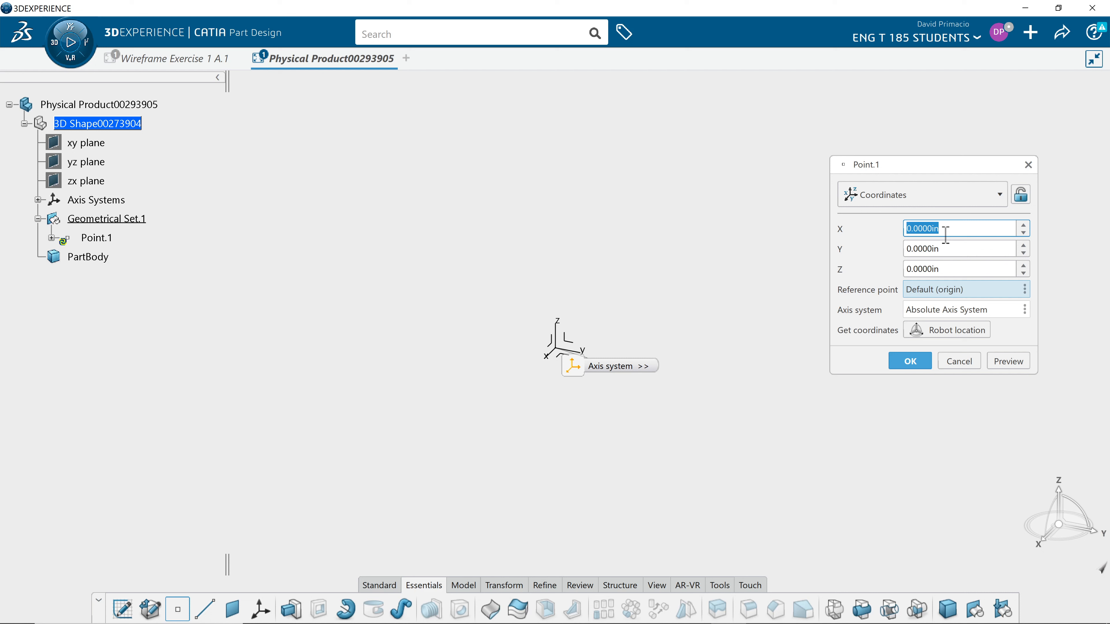
type("5")
left_click(947, 249)
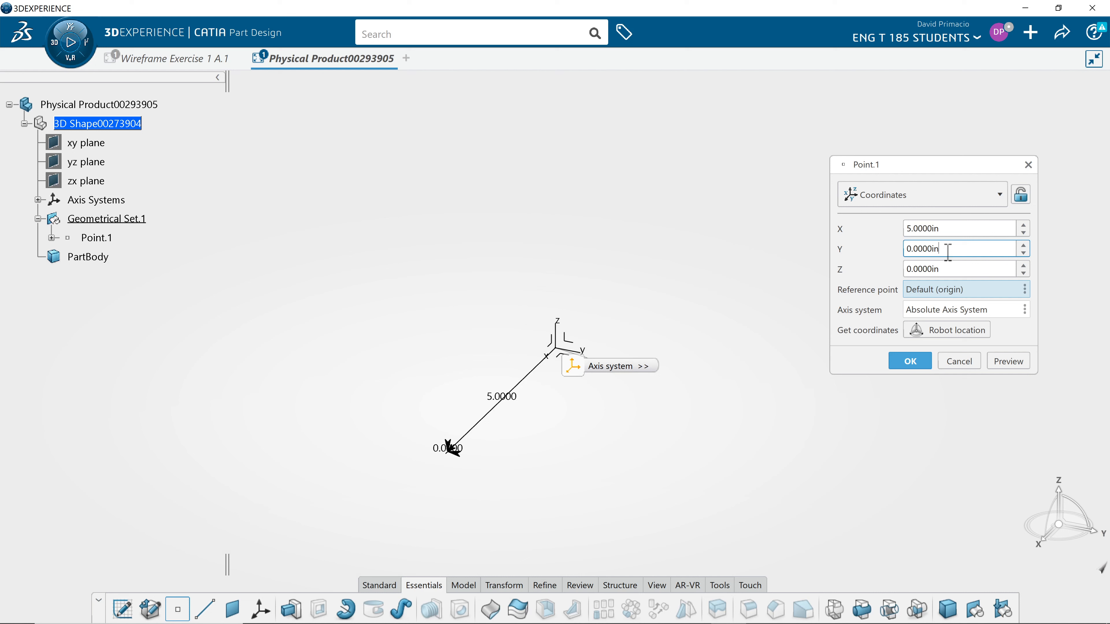
double_click(948, 250)
type("5")
left_click(996, 366)
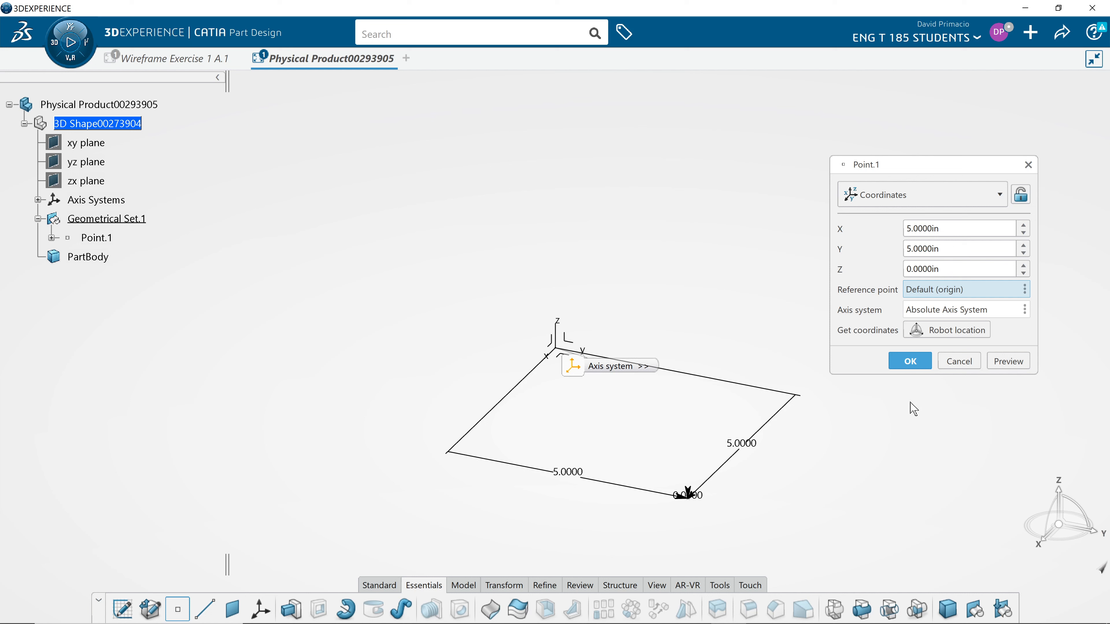
left_click(930, 269)
double_click(930, 269)
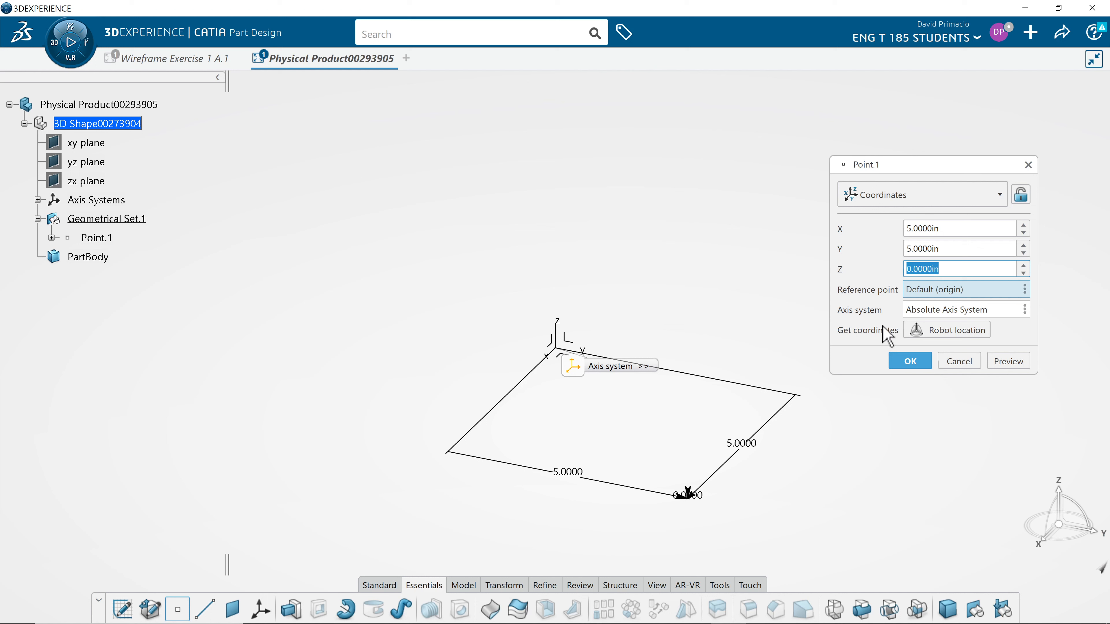
type("3")
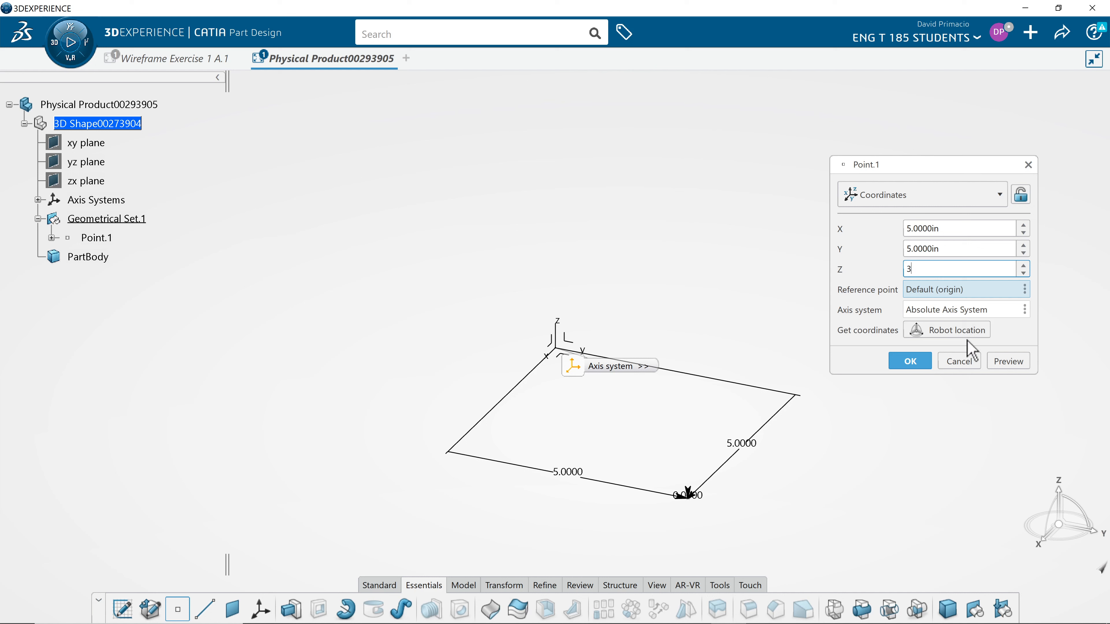
left_click(991, 361)
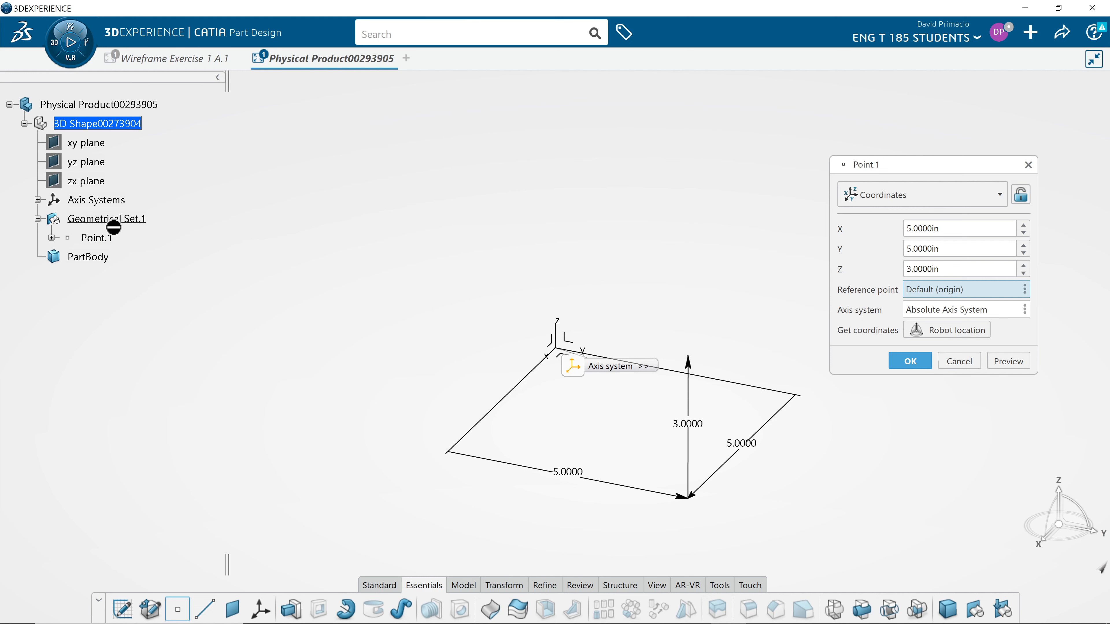
left_click(911, 362)
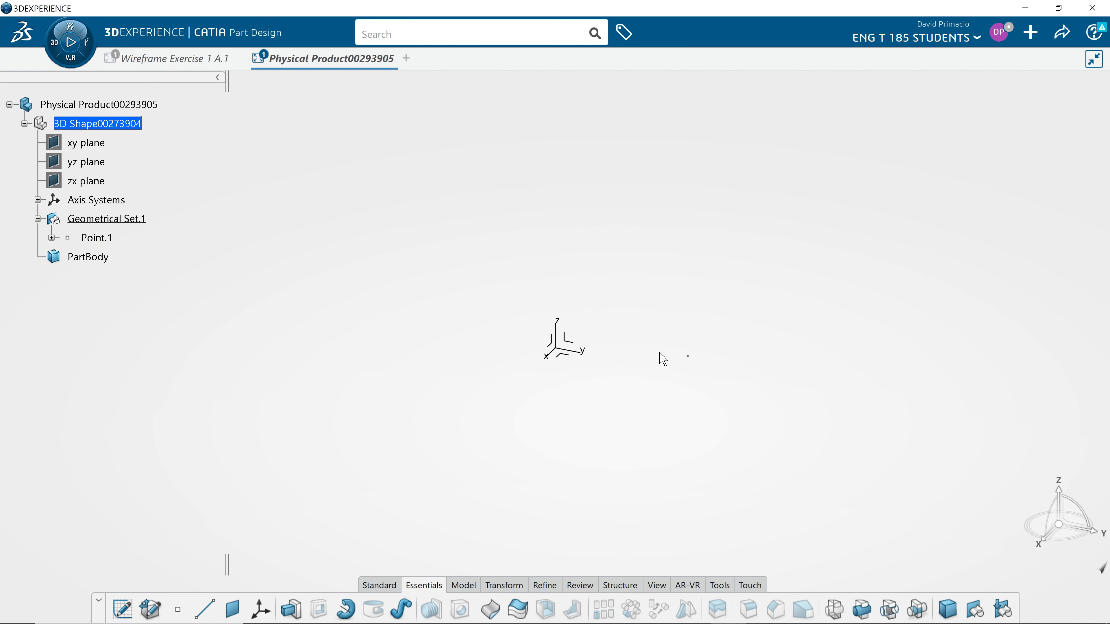
left_click(51, 238)
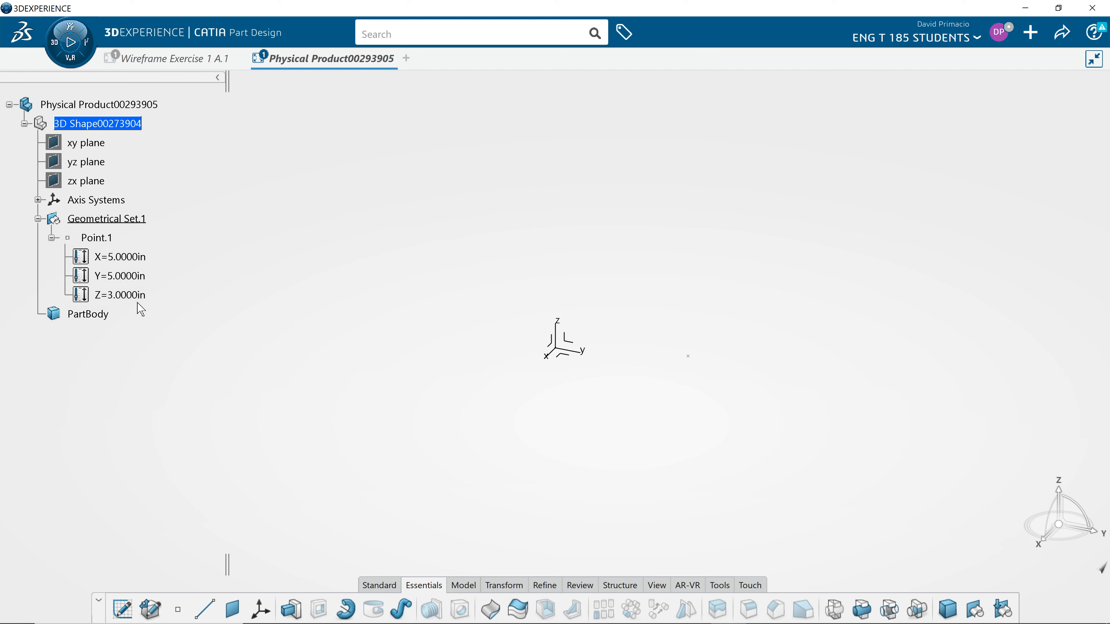
Step: Create a standard axis system with its origin at Point.1, keeping it set as the current axis
mouse_move(262, 621)
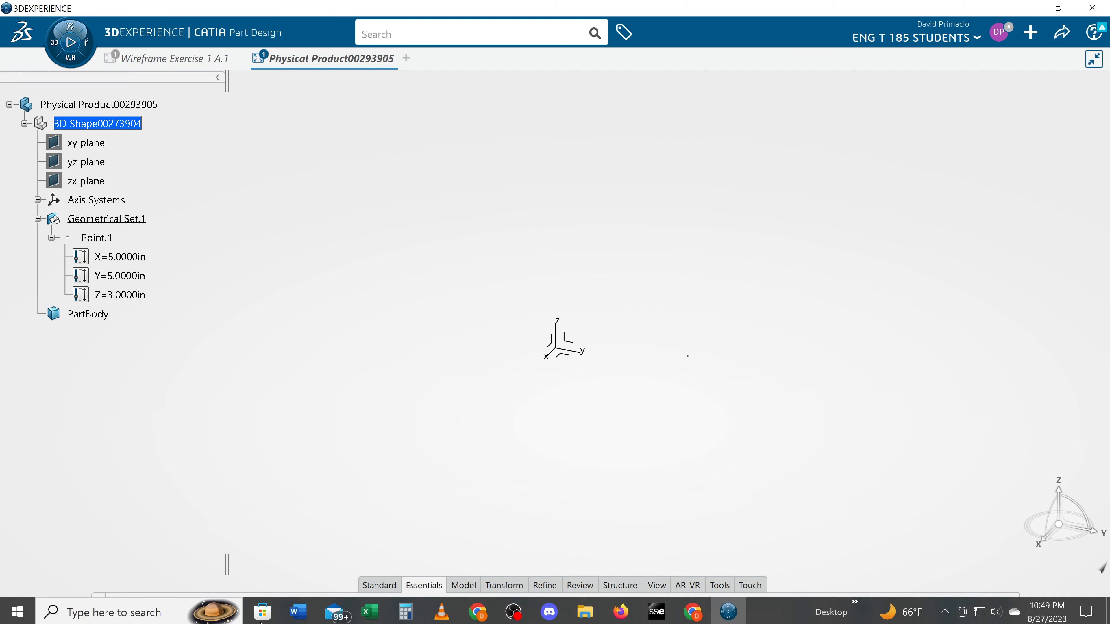
left_click(260, 609)
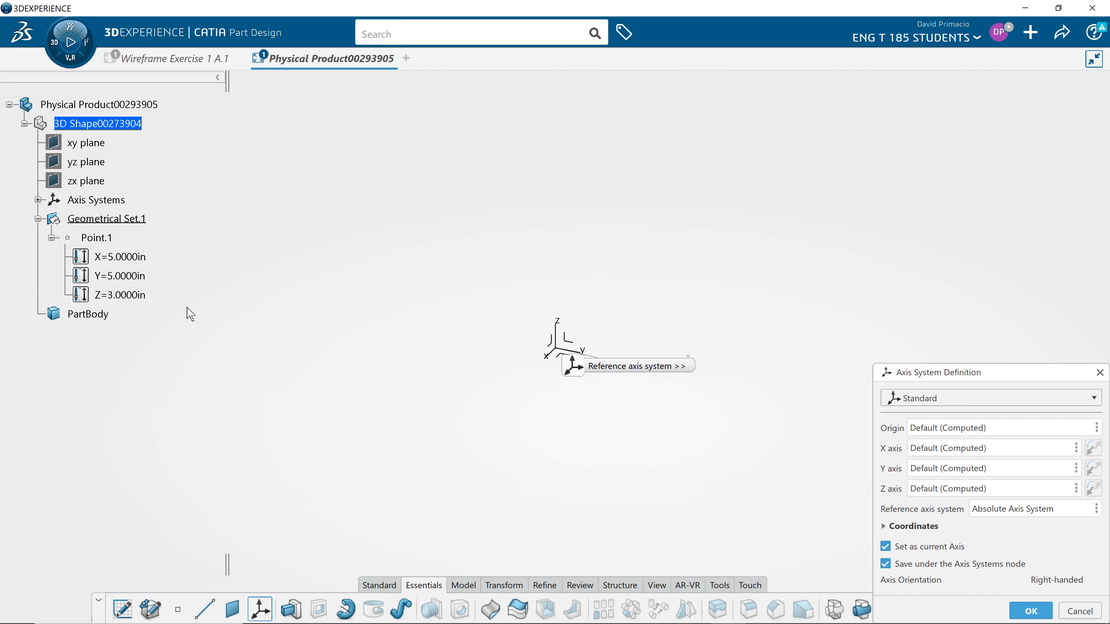
left_click(109, 238)
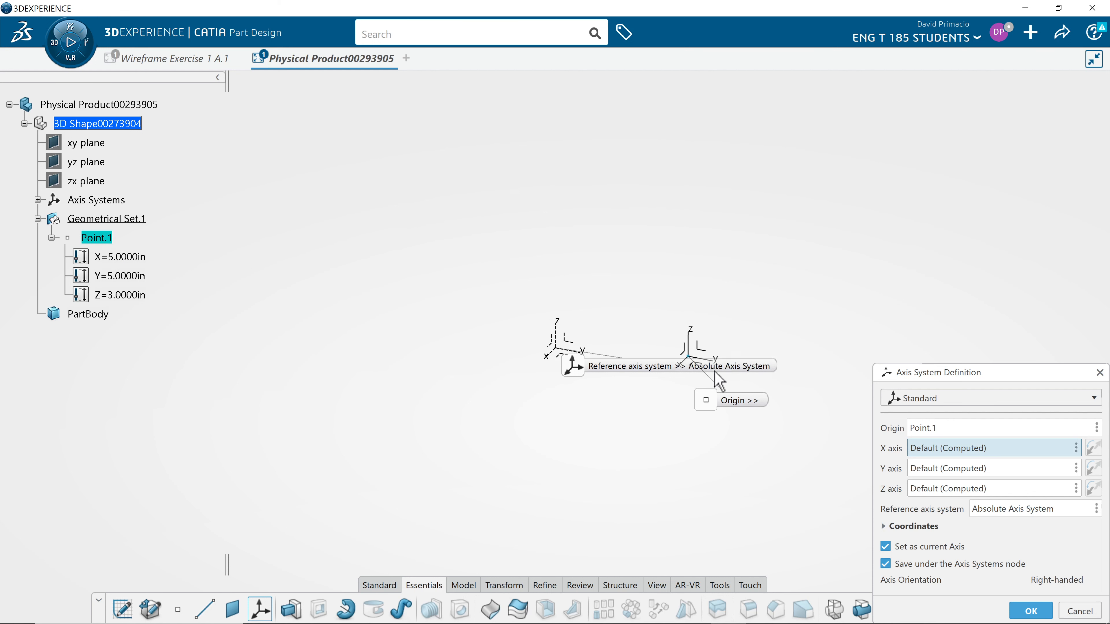
left_click(1032, 610)
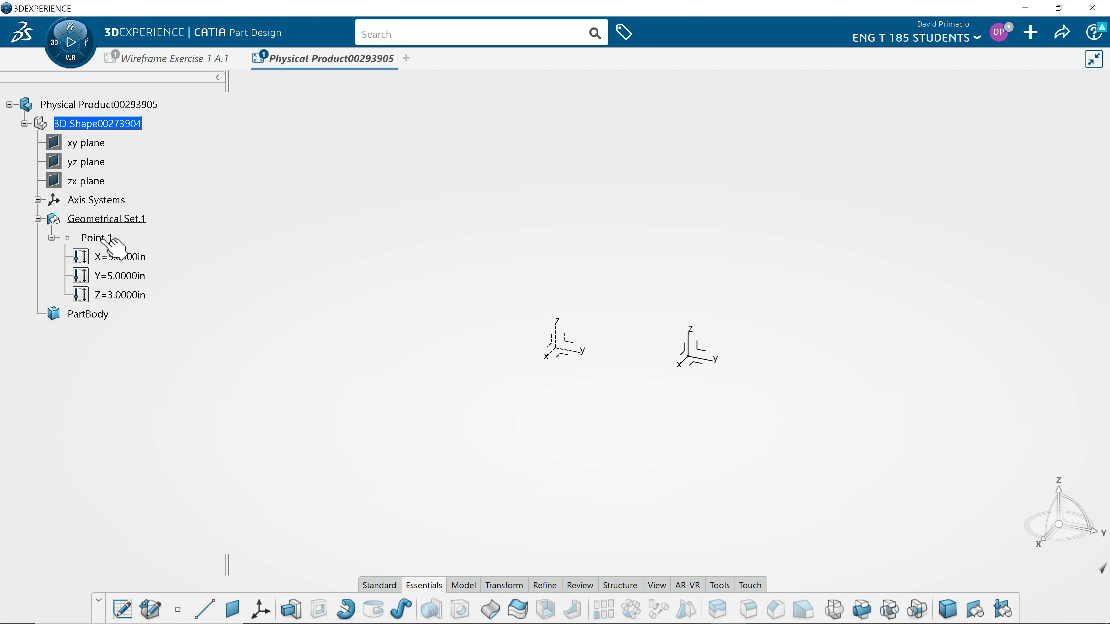
Step: Rename the new axis system as LOCAL_AXIS in its feature properties
left_click(38, 200)
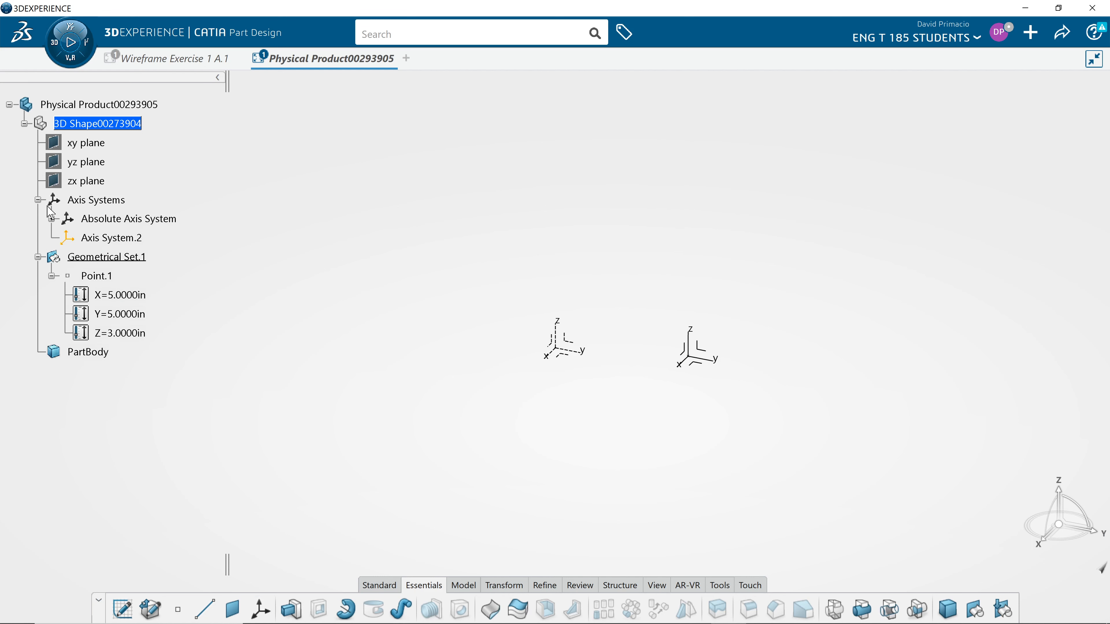
right_click(119, 243)
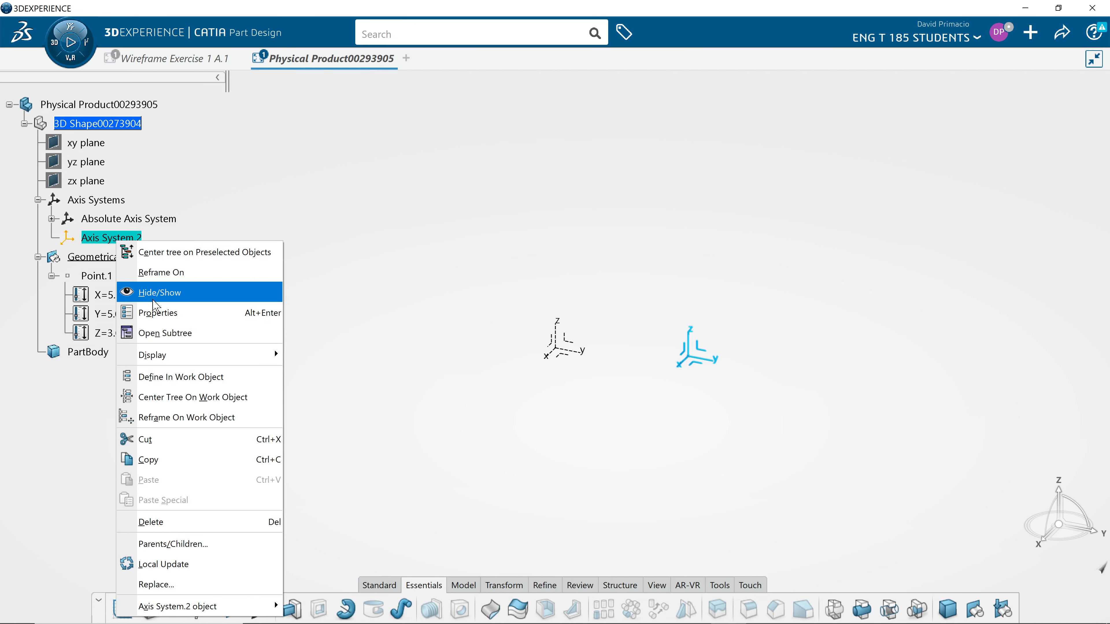
left_click(189, 320)
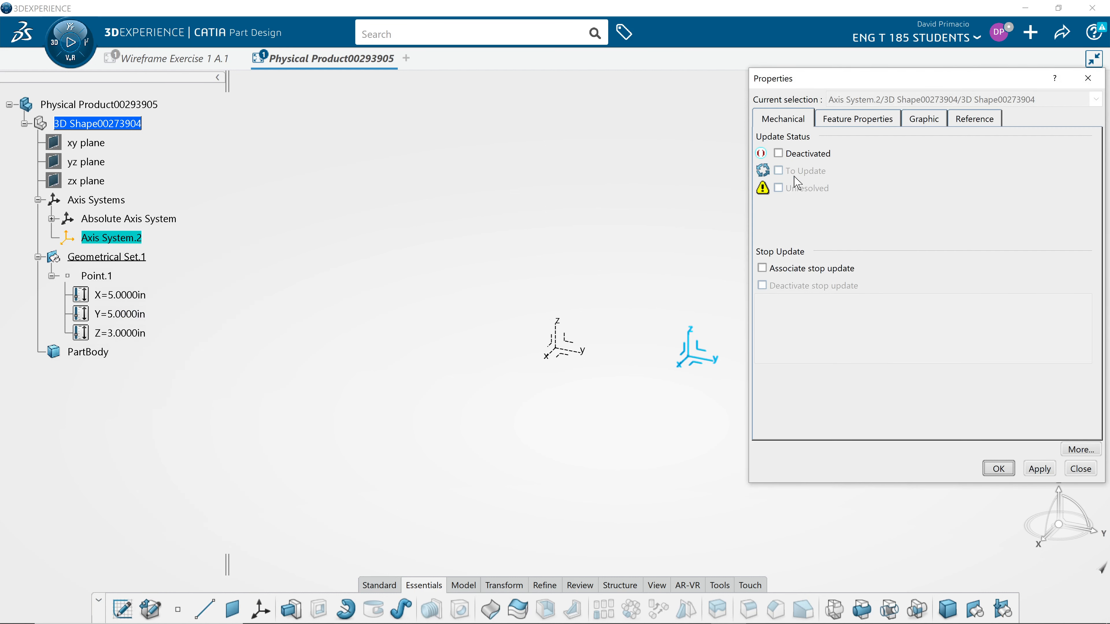
left_click(845, 123)
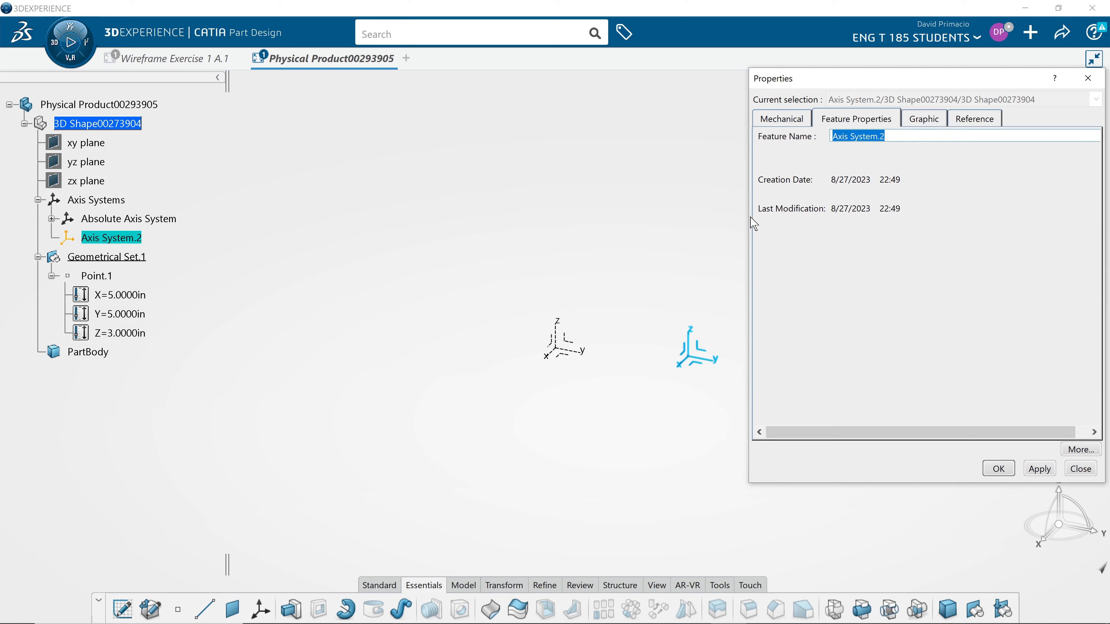
type("Lo")
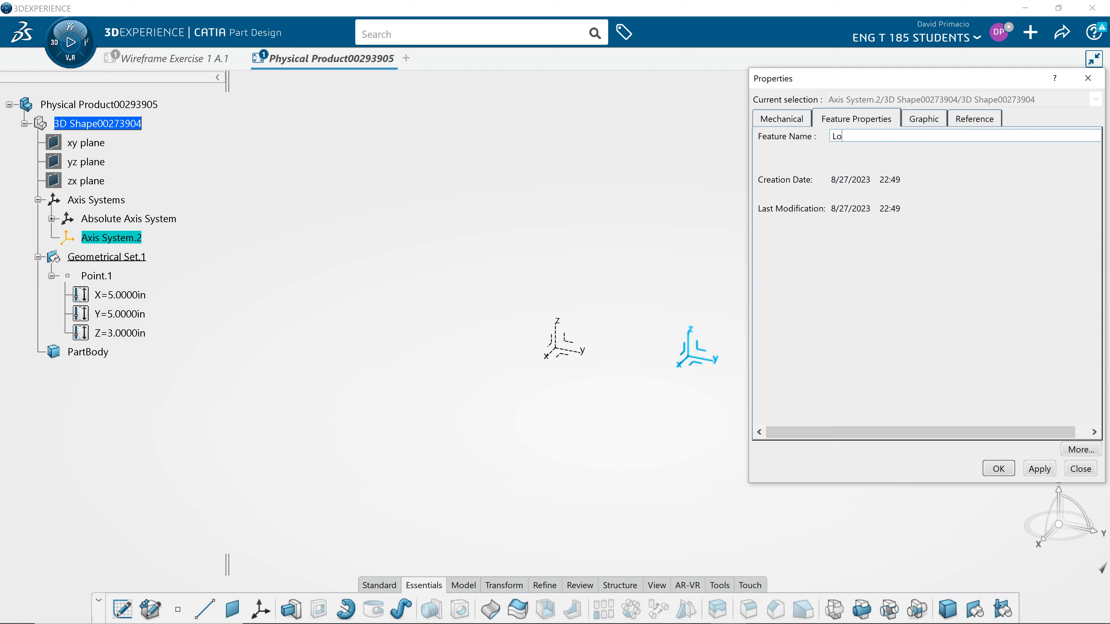
type("cal")
key("Caps_Lock")
key("BackSpace")
key("BackSpace")
key("BackSpace")
key("BackSpace")
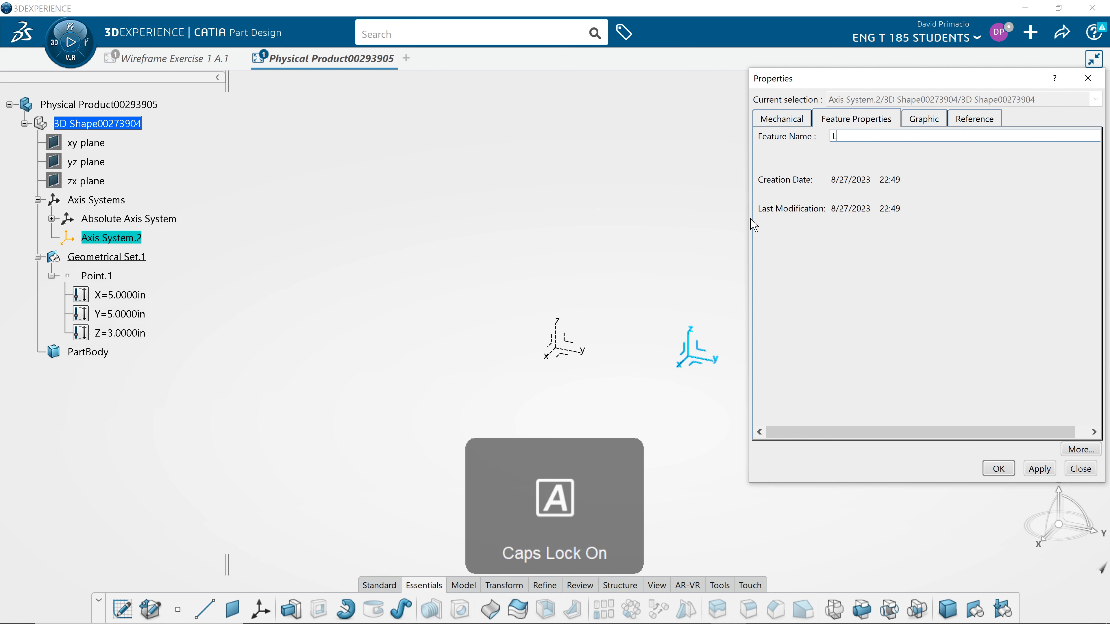
type("OCA")
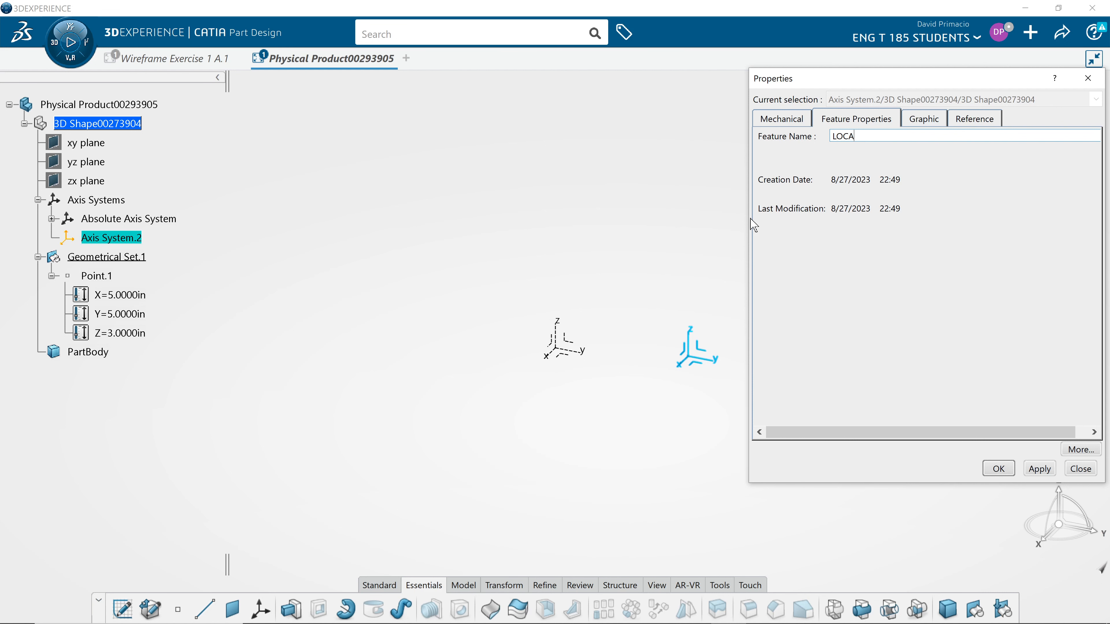
type("L_")
type("_")
key("Return")
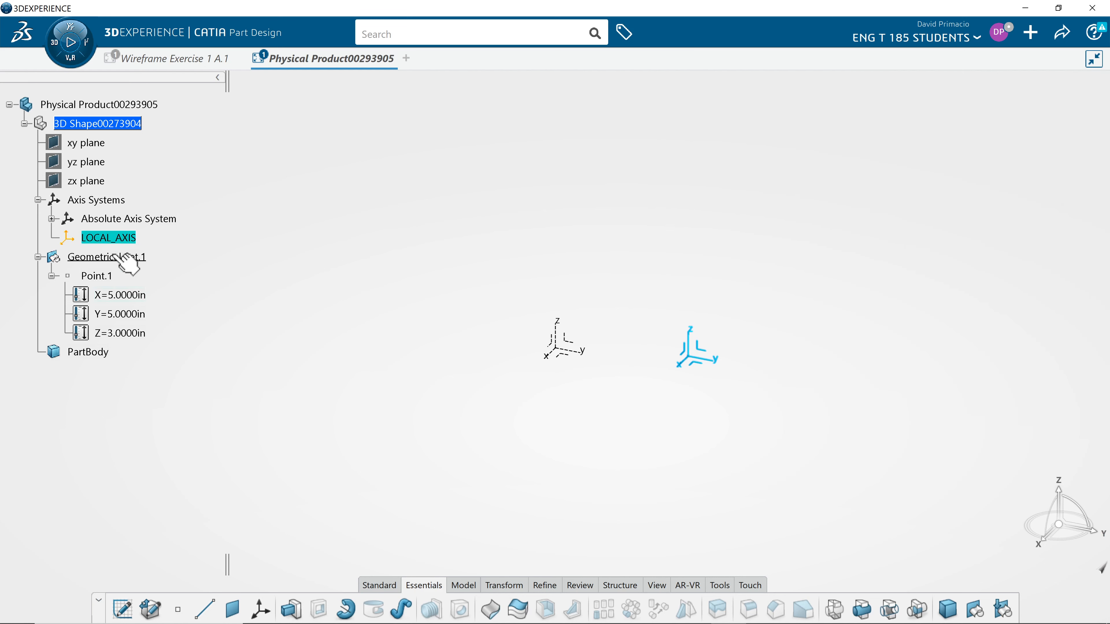
Step: Hide the Absolute Axis System and fit the remaining visible geometry in the view
right_click(150, 221)
left_click(183, 272)
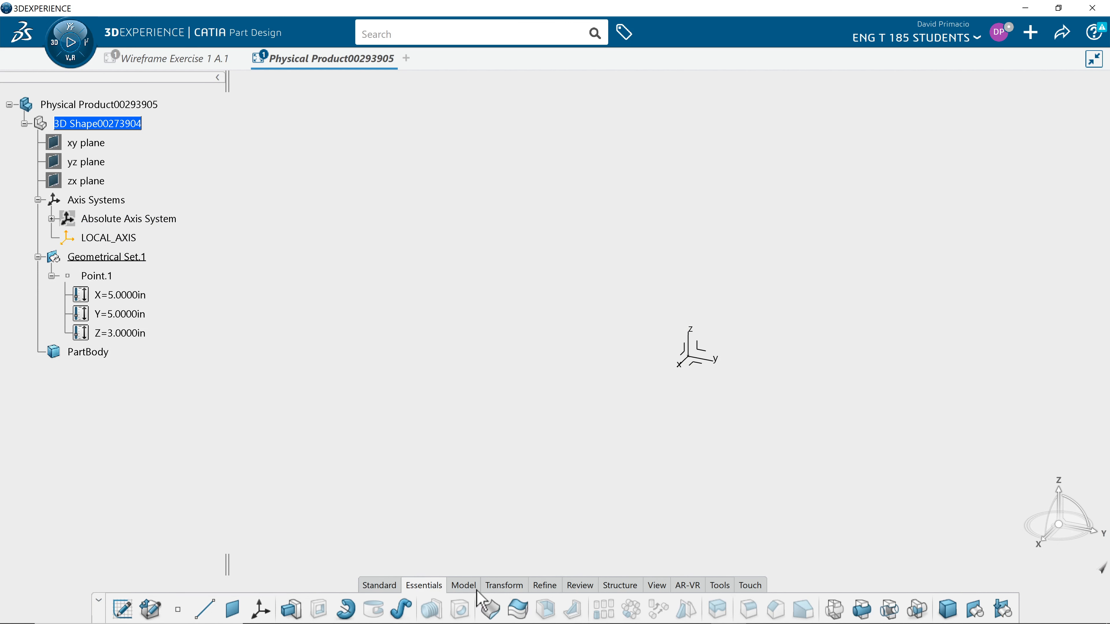
left_click(656, 586)
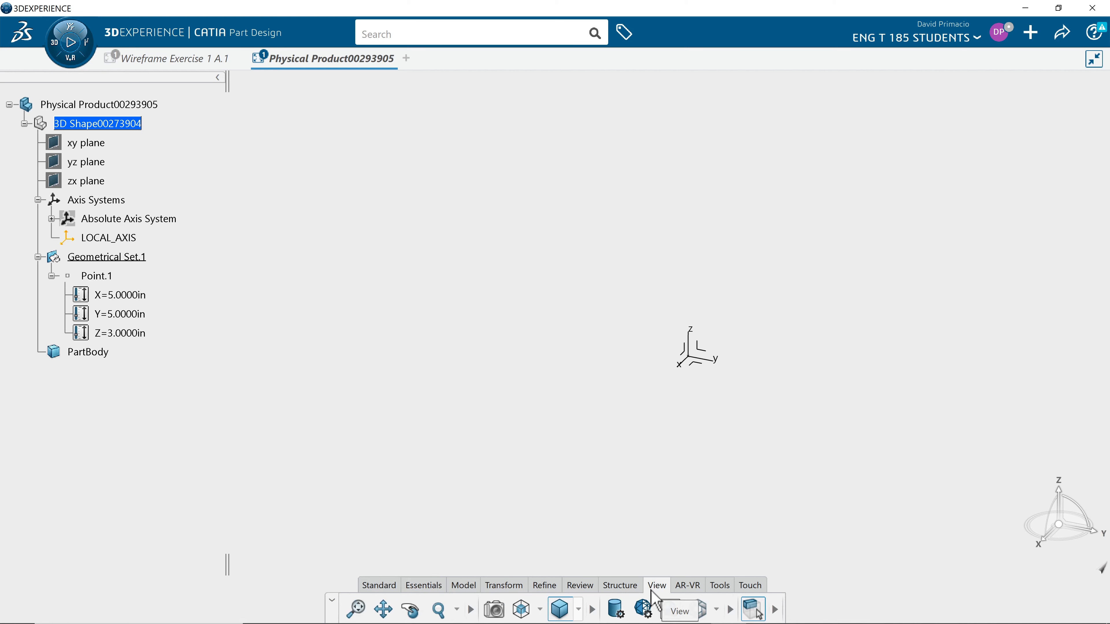
left_click(358, 614)
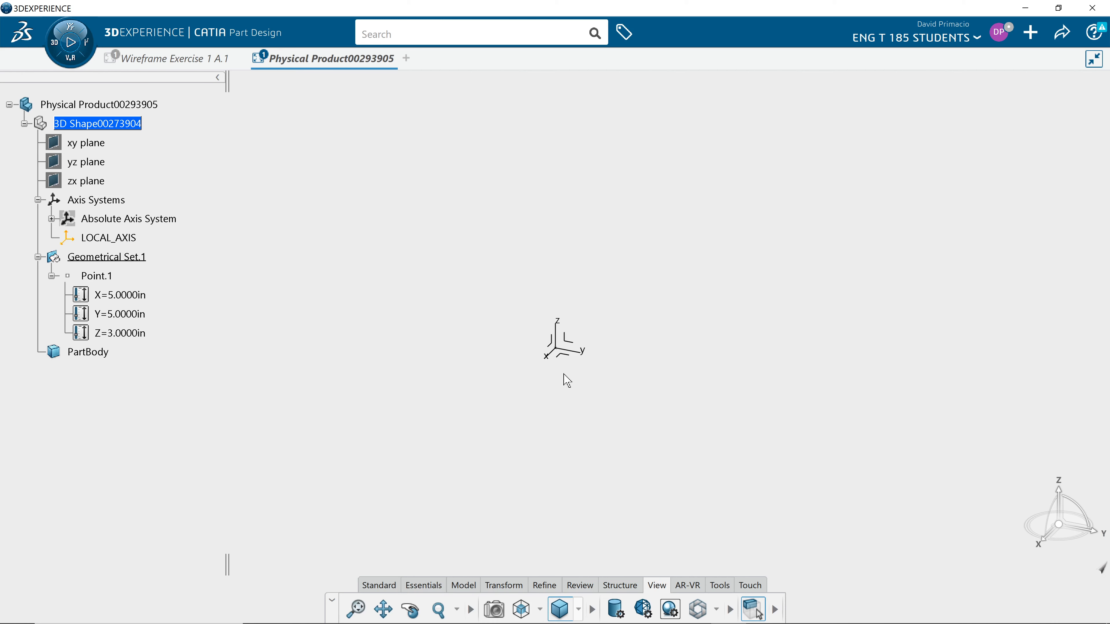
Step: Start a sketch on the xy plane of LOCAL_AXIS and orient it normal to the view with x horizontal and y upward
left_click(566, 356)
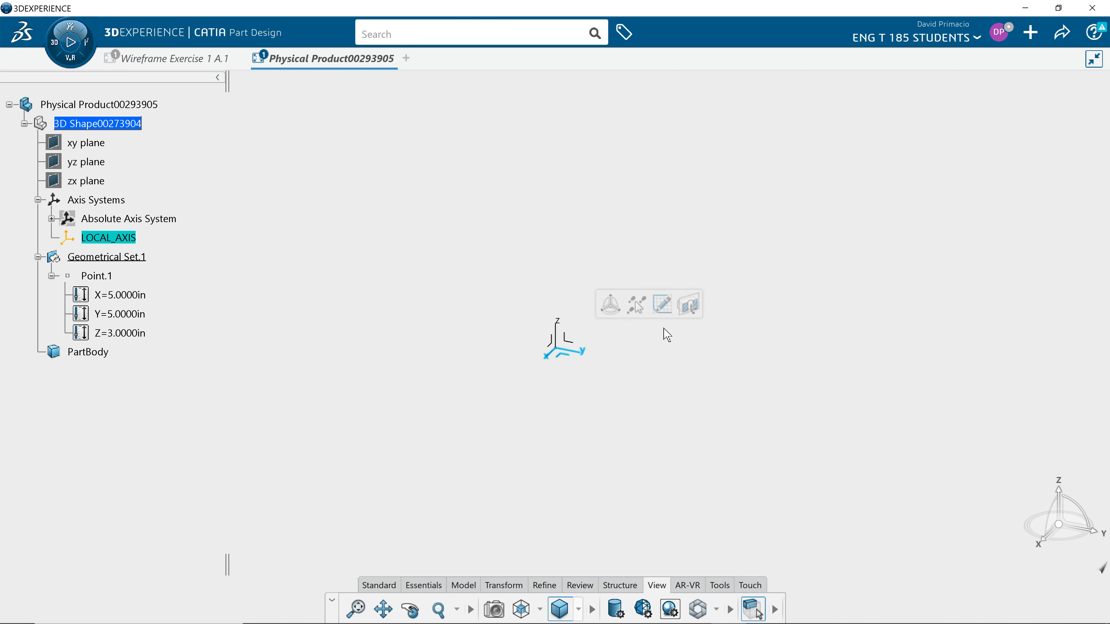
left_click(669, 311)
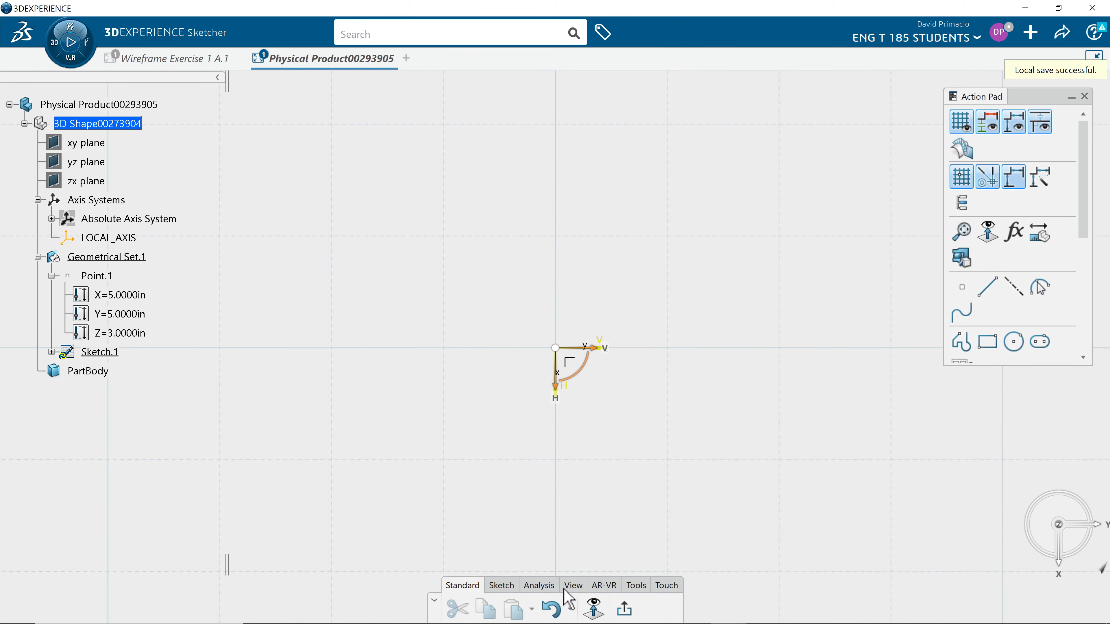
left_click(574, 587)
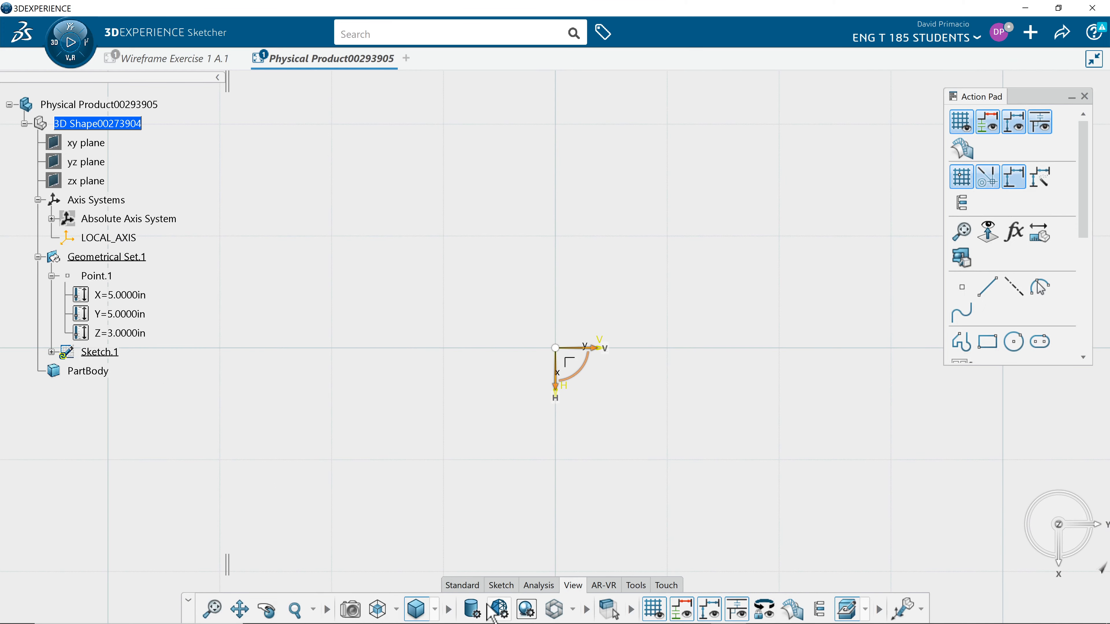
left_click(396, 610)
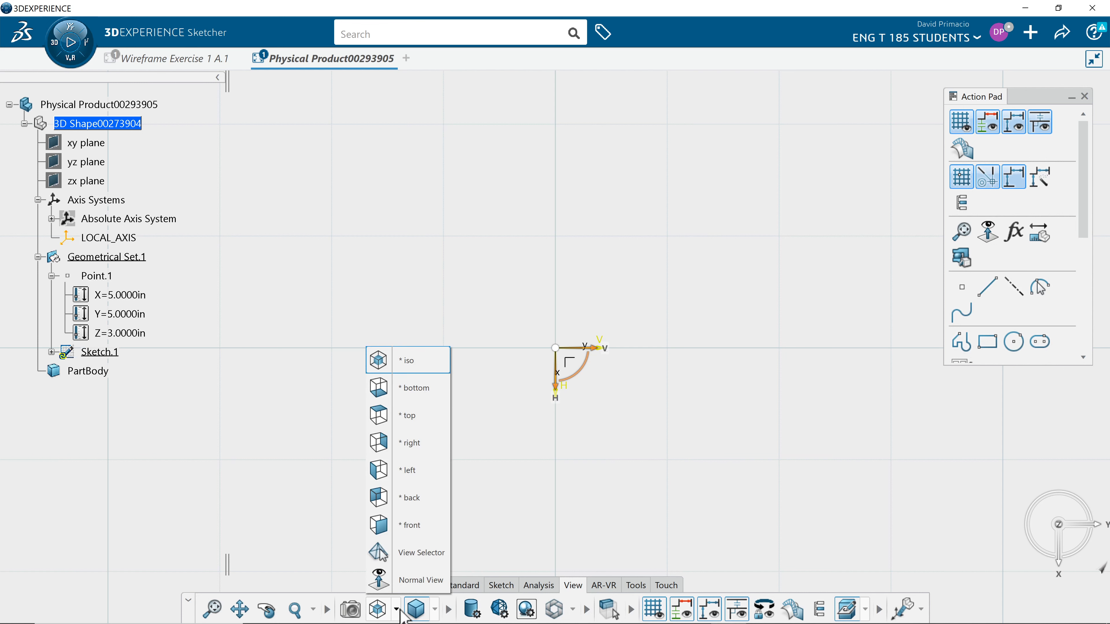
left_click(392, 582)
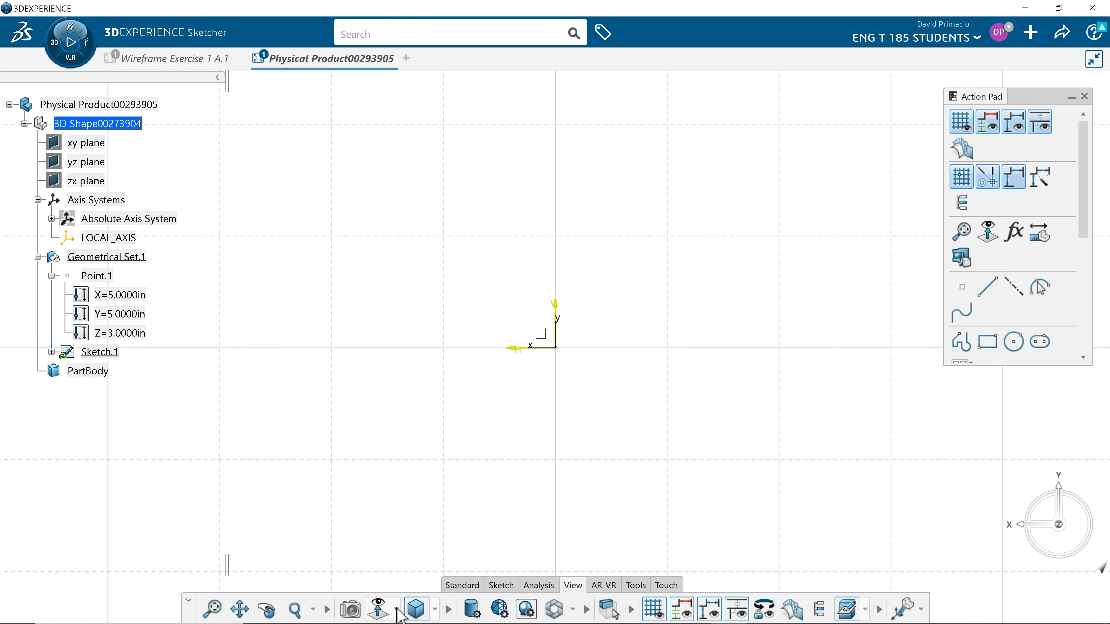
left_click(385, 614)
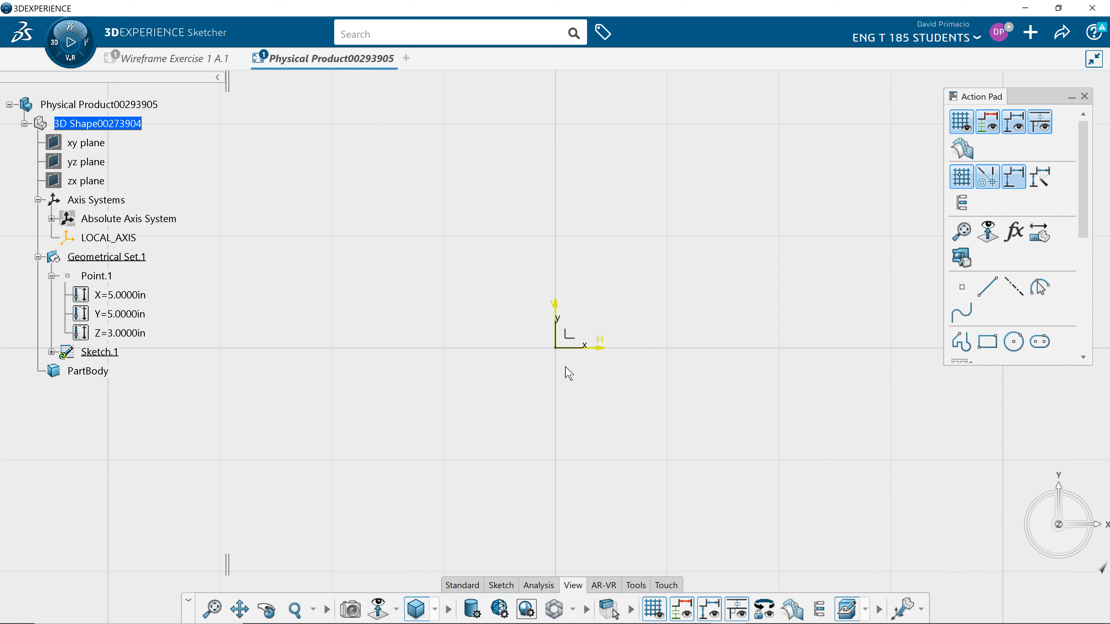
middle_click_drag(517, 378, 513, 451)
mouse_move(547, 399)
middle_mouse_down()
mouse_move(477, 432)
mouse_move(473, 421)
mouse_move(513, 409)
mouse_move(524, 342)
middle_mouse_up()
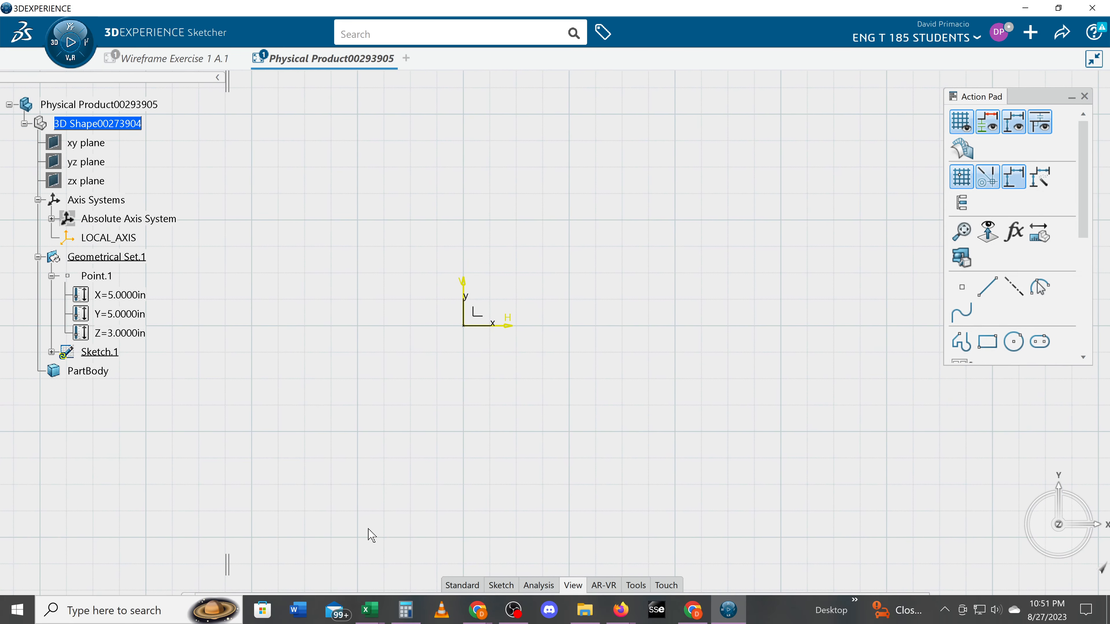
Step: Draw a circle centred on the sketch origin with a radius of about 5 in, and expand the sketch's Geometry node in the tree
left_click(501, 585)
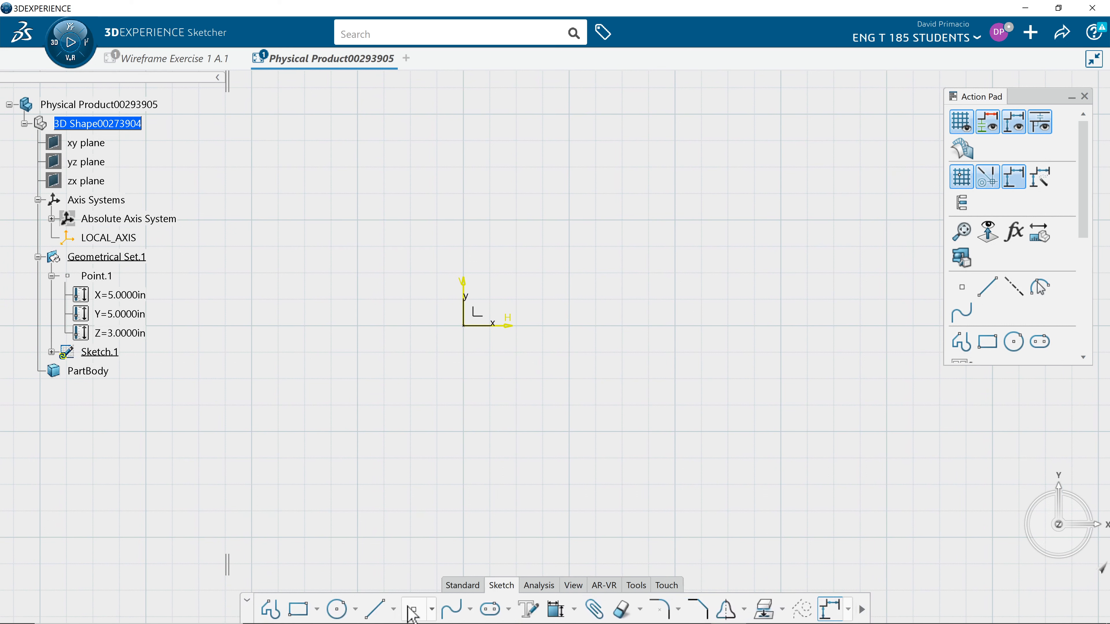
left_click(356, 610)
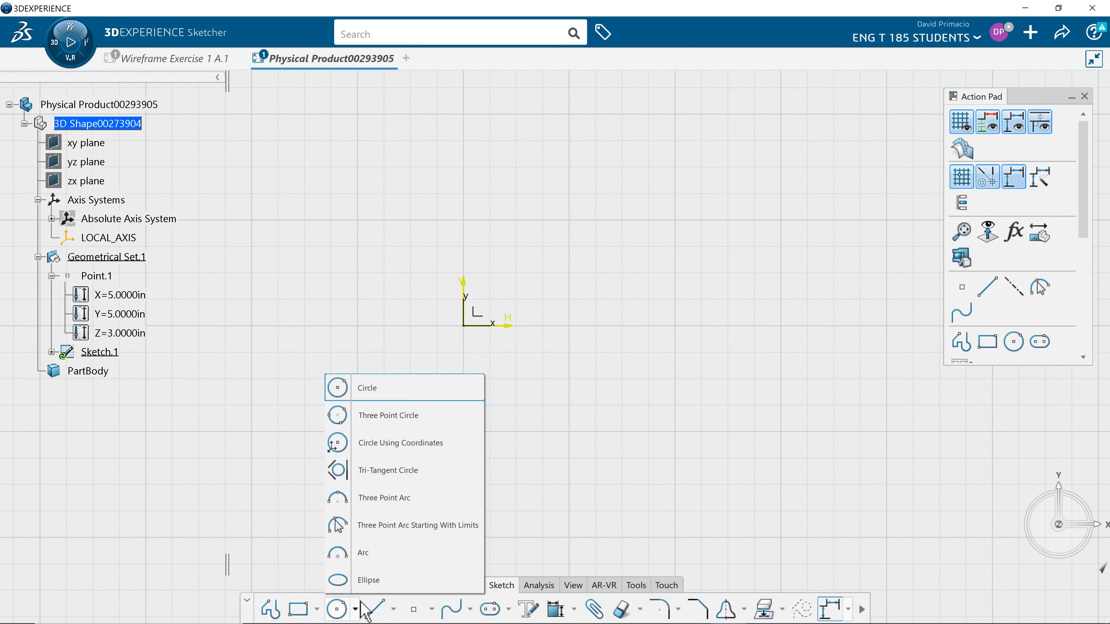
left_click(378, 403)
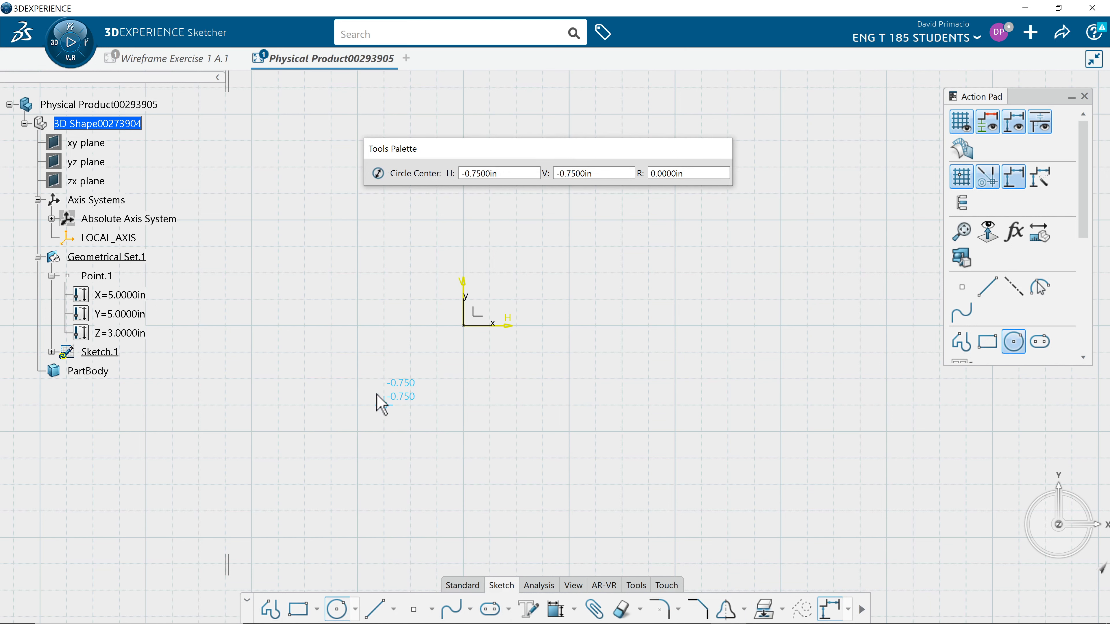
left_click(463, 335)
left_click(438, 336)
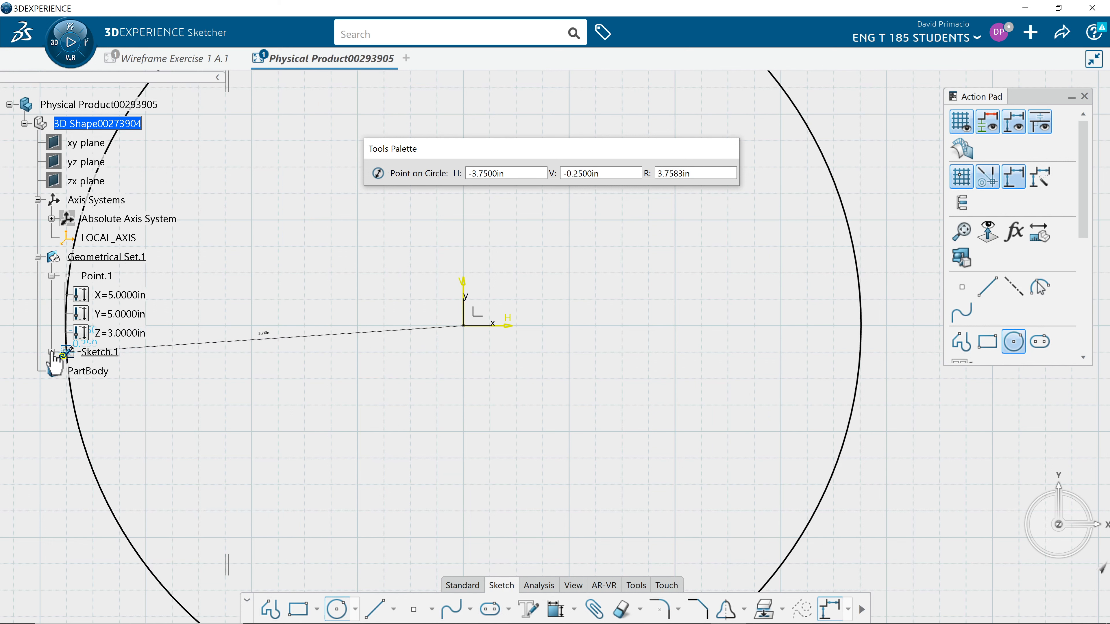
left_click(52, 353)
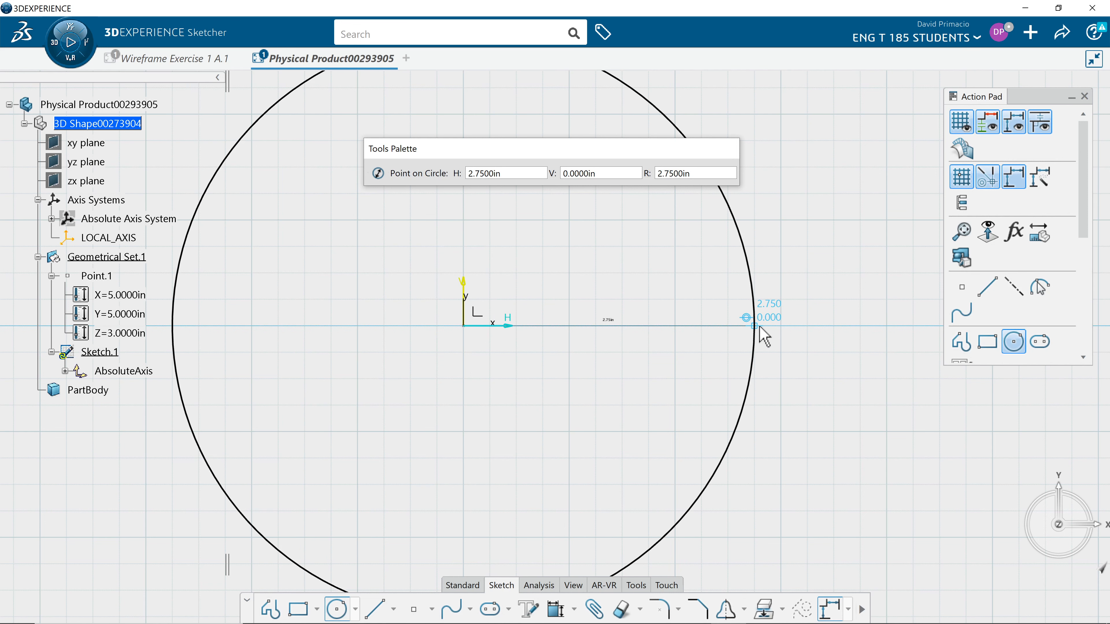
scroll(810, 359, "down", 4)
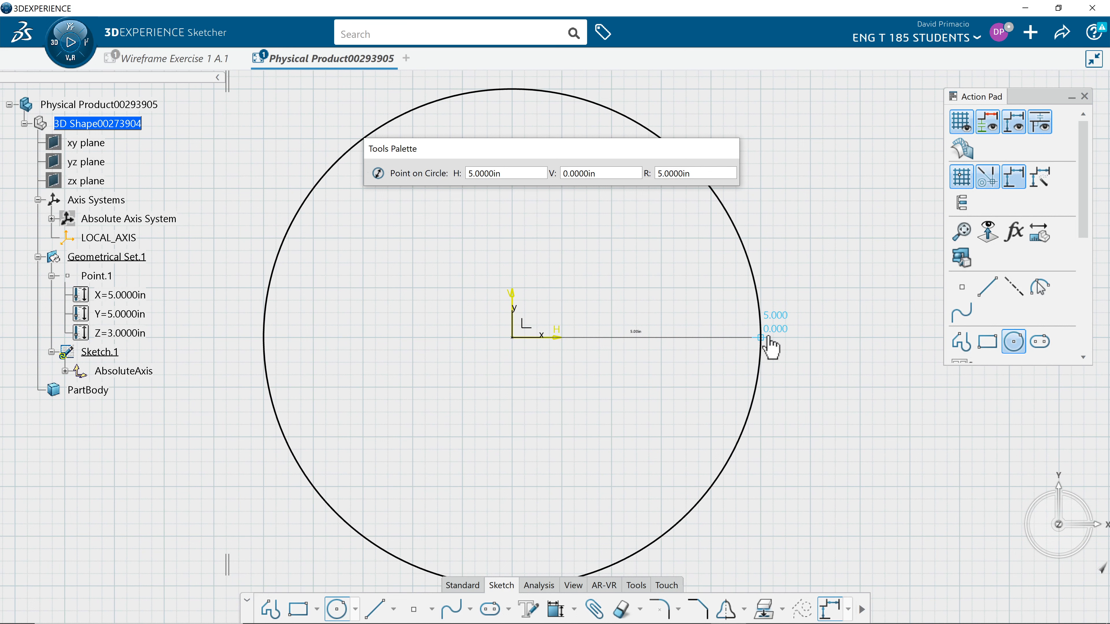
left_click(770, 348)
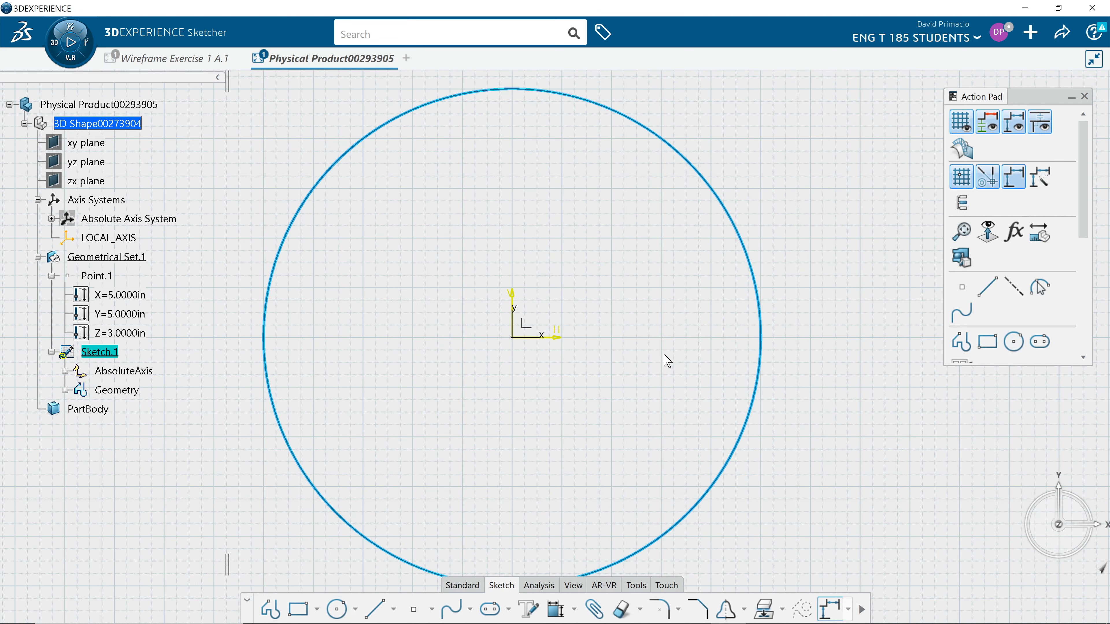
mouse_move(559, 369)
middle_mouse_down()
mouse_move(584, 342)
mouse_move(580, 373)
middle_mouse_up()
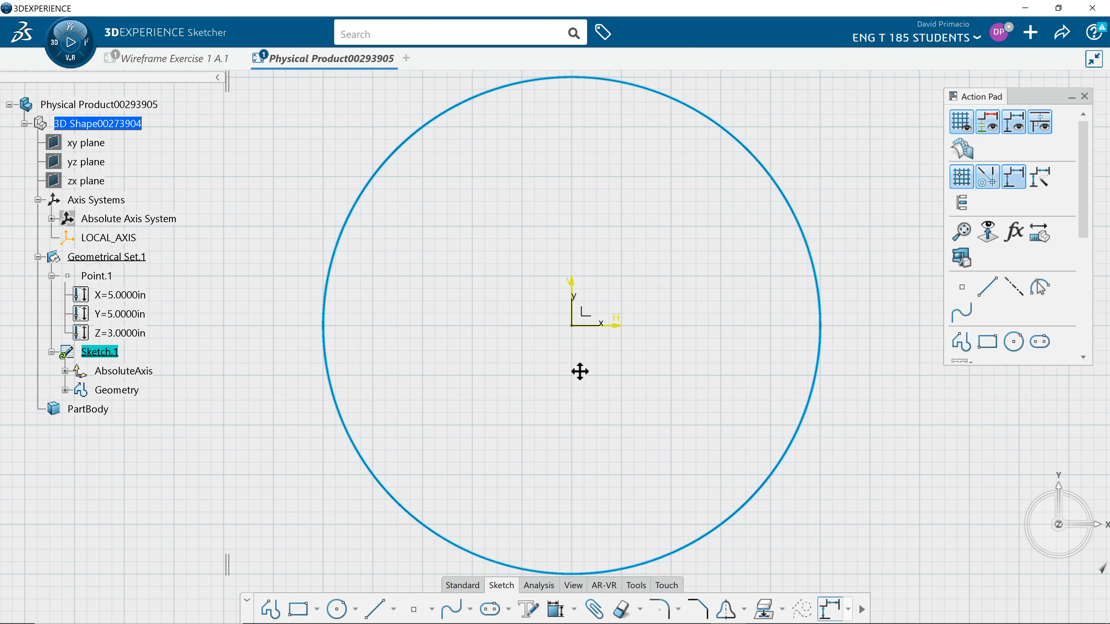
left_click(65, 390)
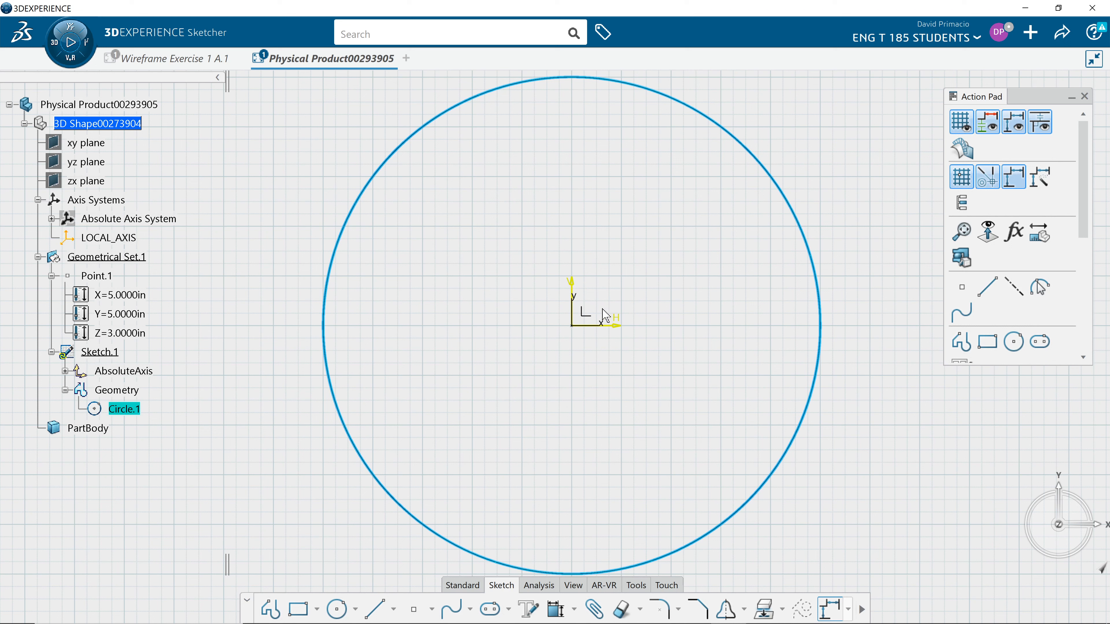
left_click(524, 427)
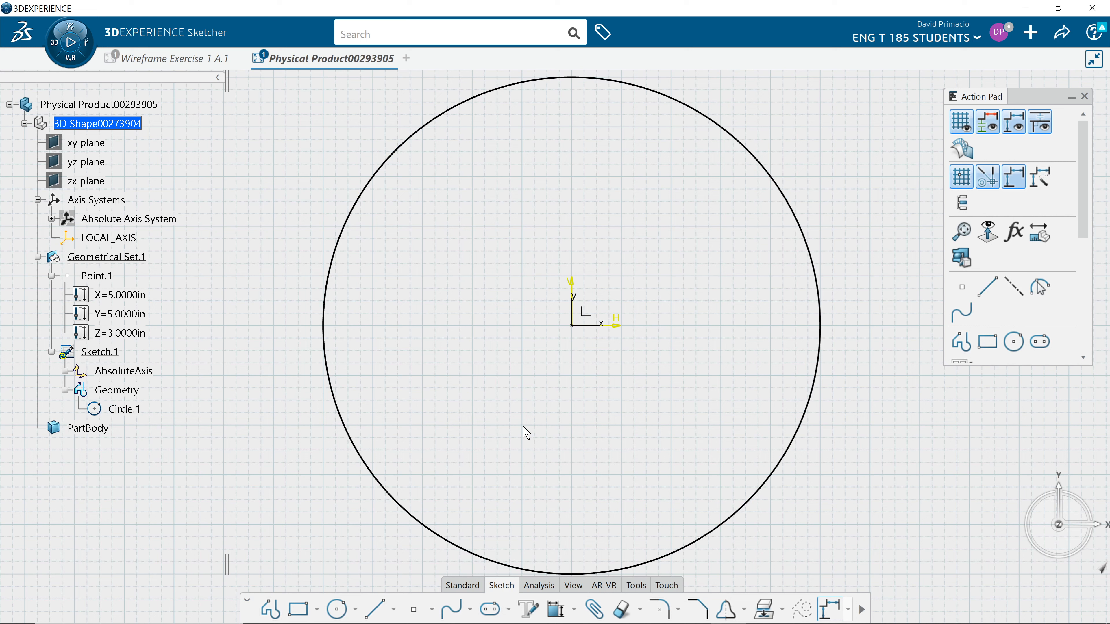